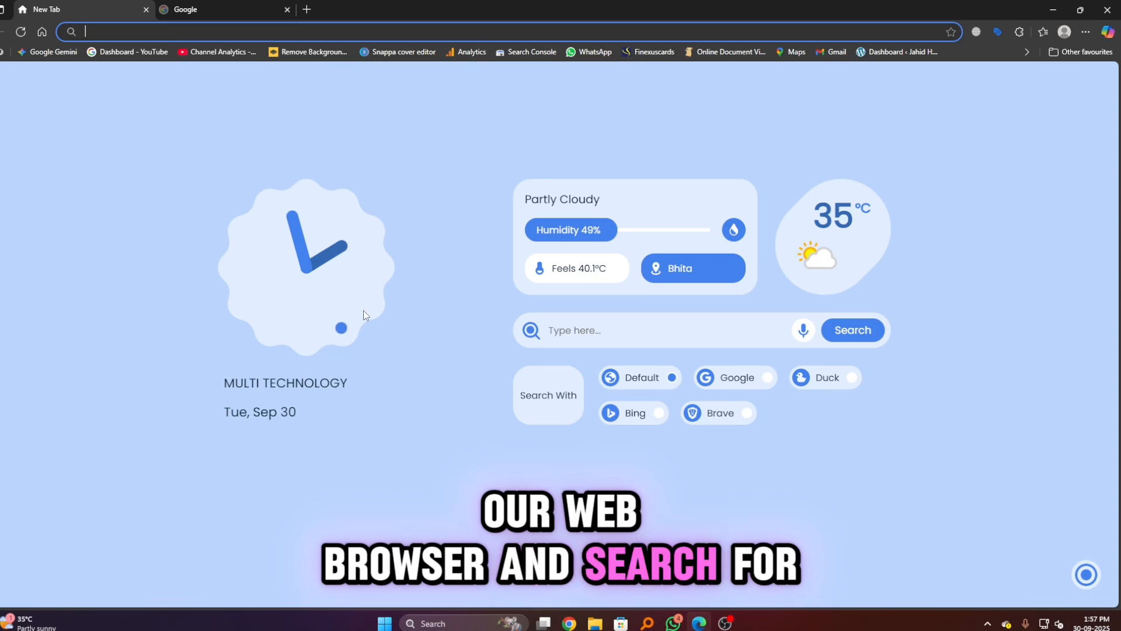
# Search Google for "oracle java" and open the Java Downloads page on Oracle's official site.
pyautogui.click(203, 10)
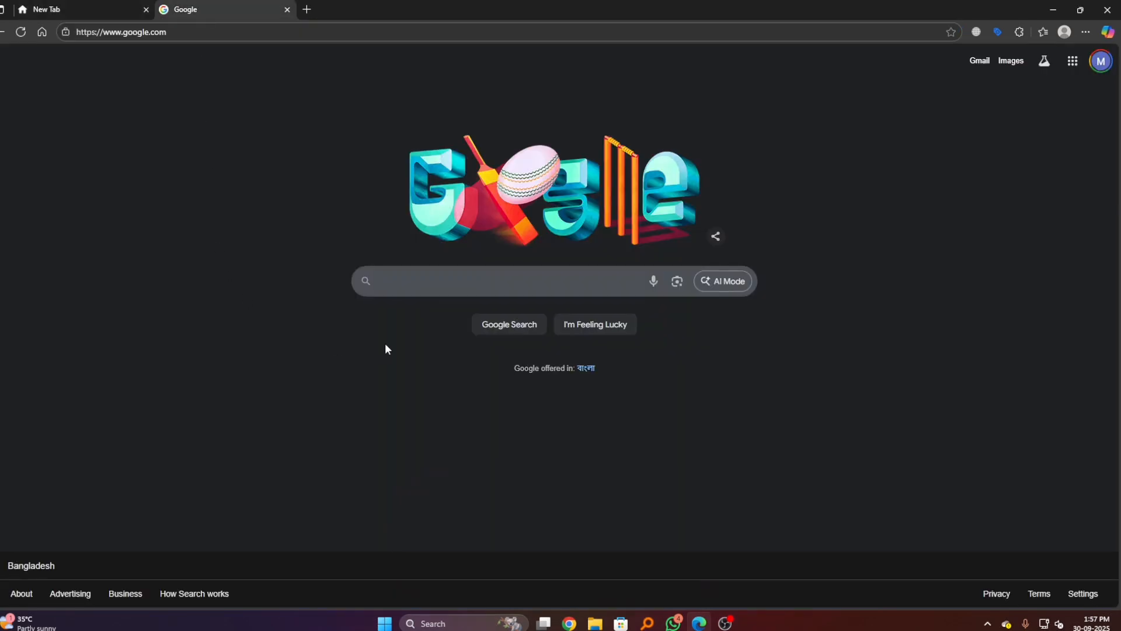
pyautogui.write('oracle ')
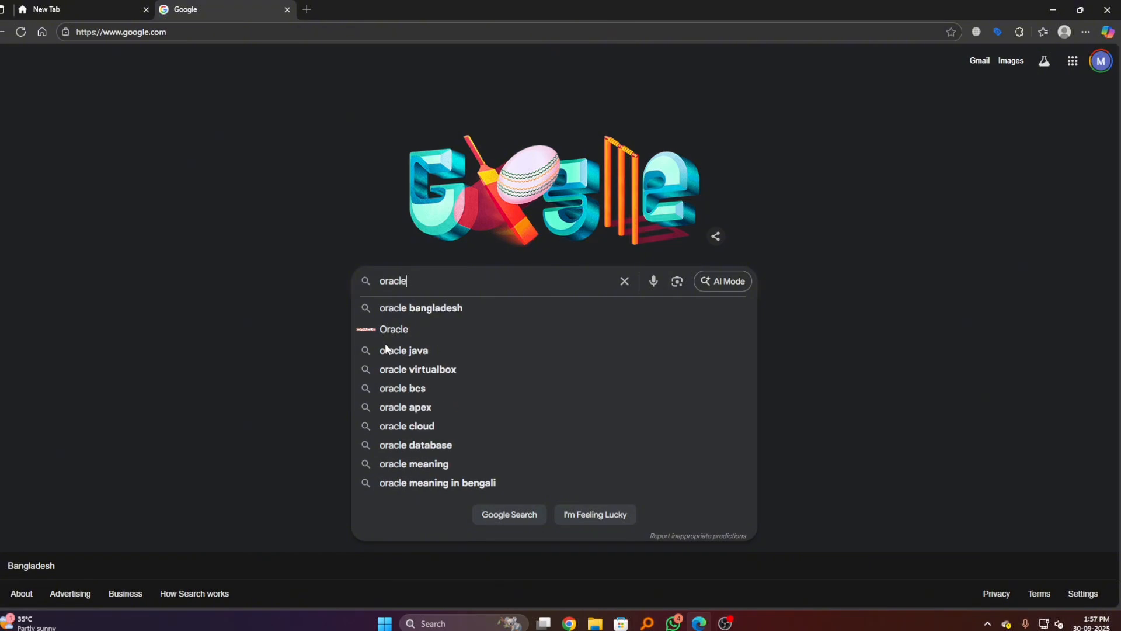
pyautogui.write('java')
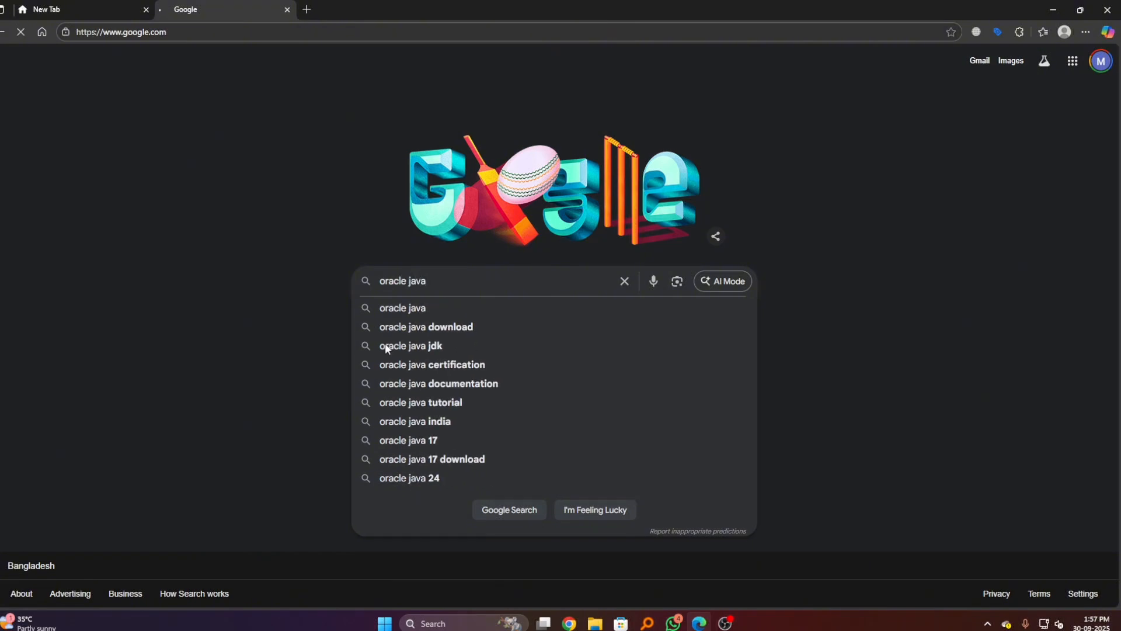
pyautogui.press('Return')
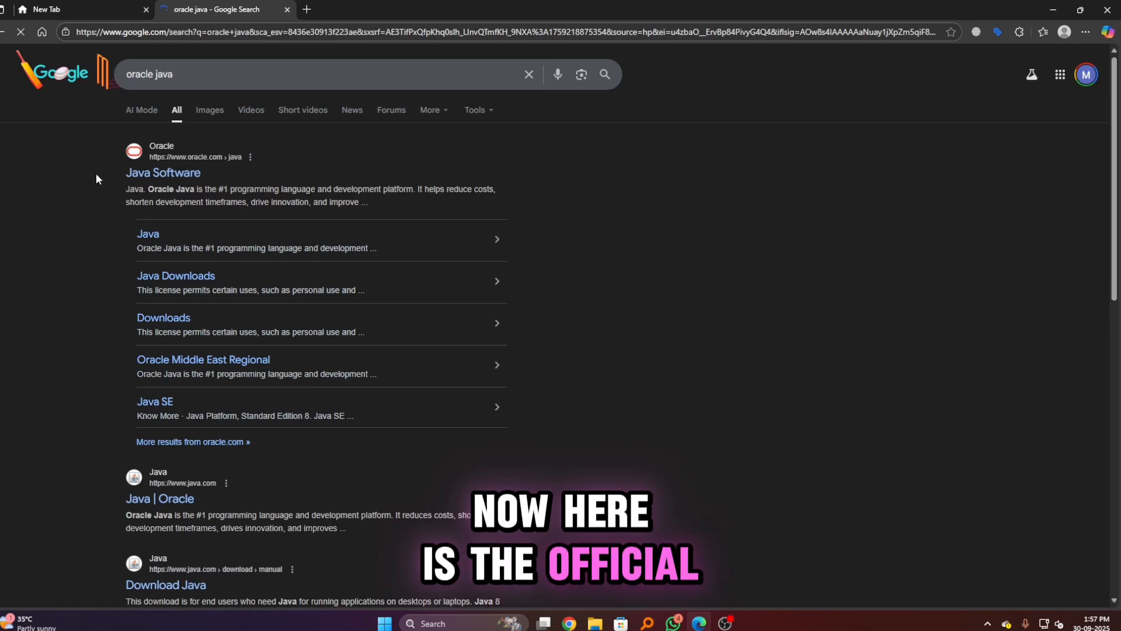
pyautogui.click(140, 173)
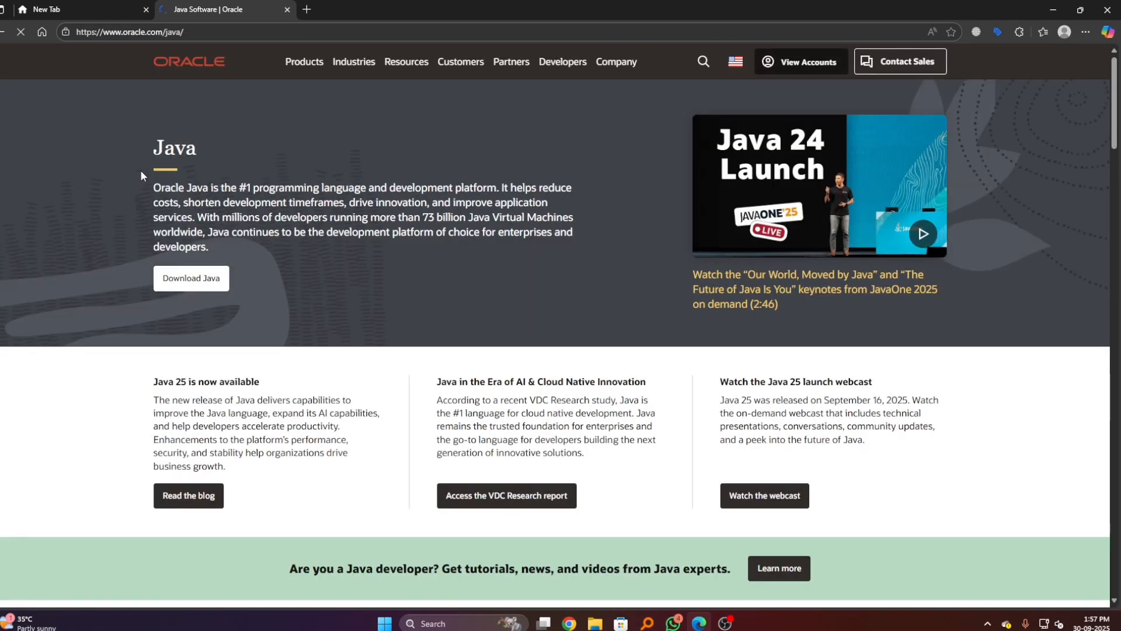
pyautogui.click(185, 284)
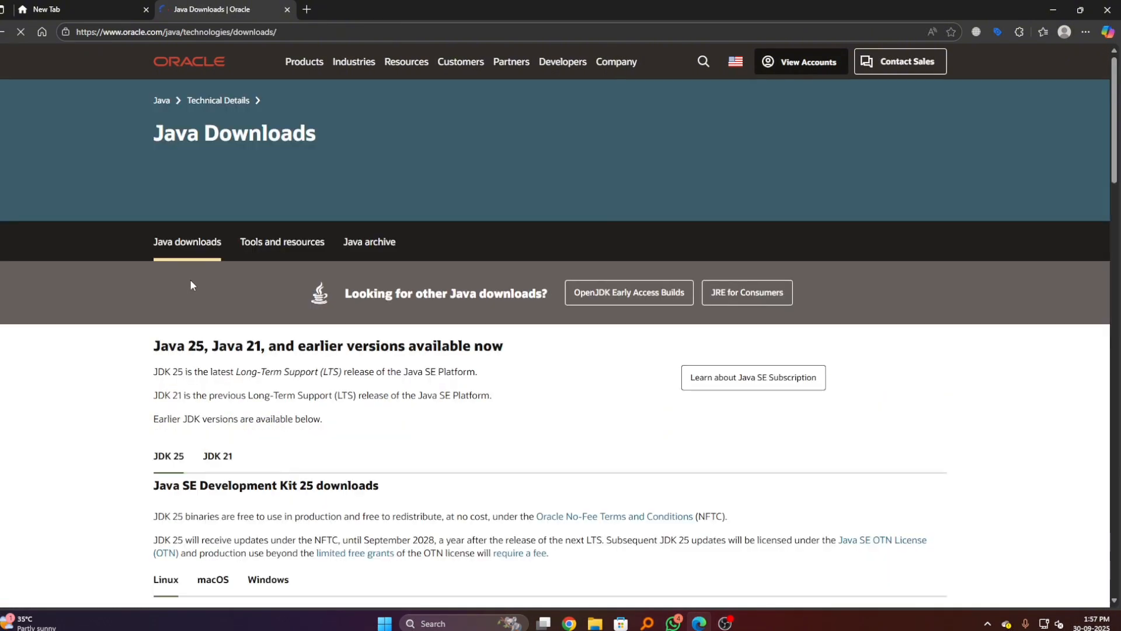
# Download the JDK 25 x64 Installer for Windows, jdk-25_windows-x64_bin.exe.
pyautogui.scroll(-2, 501, 454)
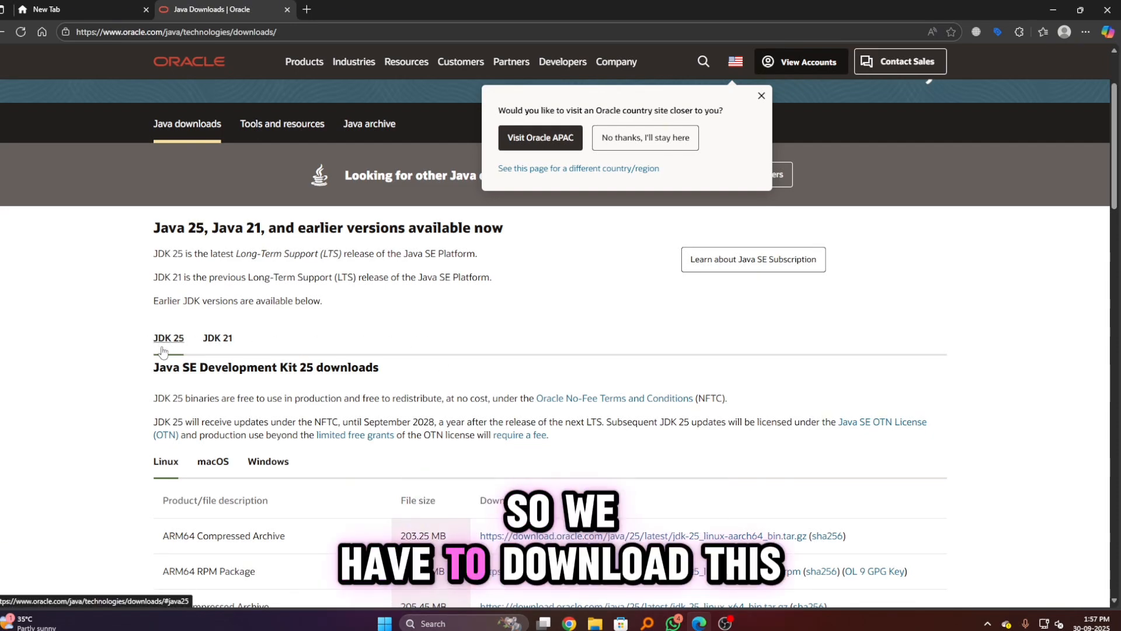
pyautogui.scroll(-2, 163, 351)
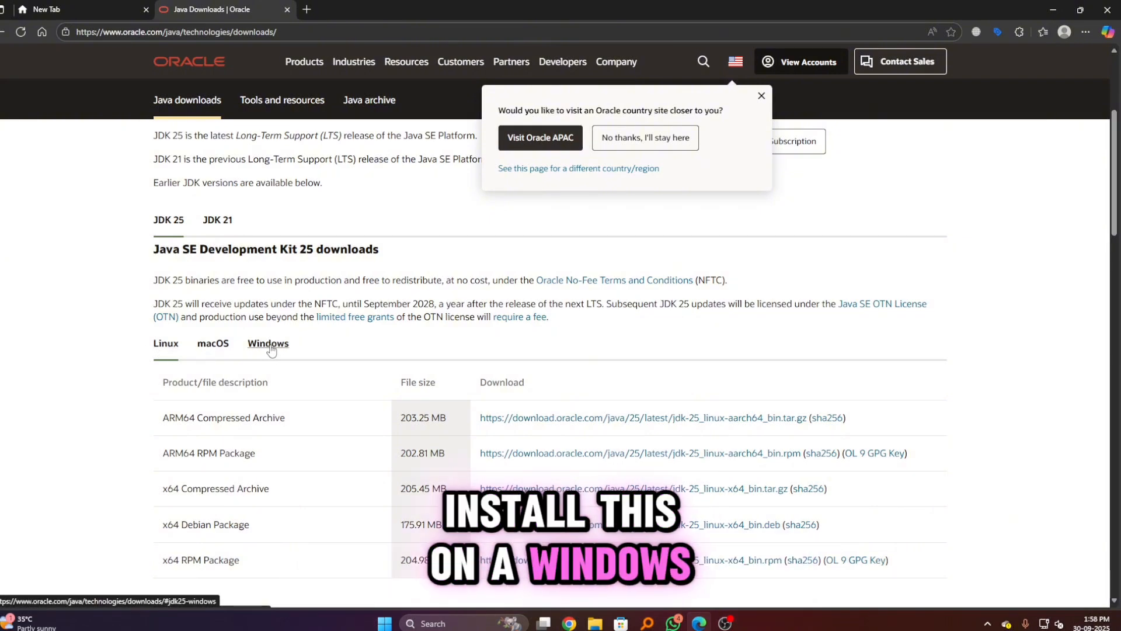
pyautogui.click(269, 344)
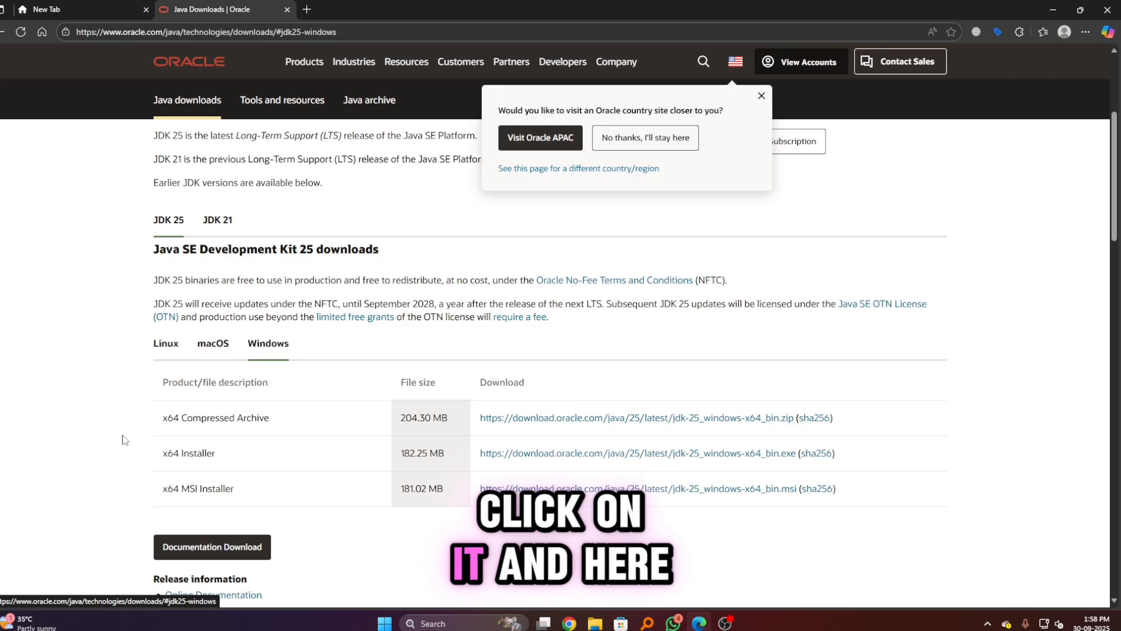
pyautogui.scroll(-3, 123, 440)
pyautogui.scroll(2, 126, 403)
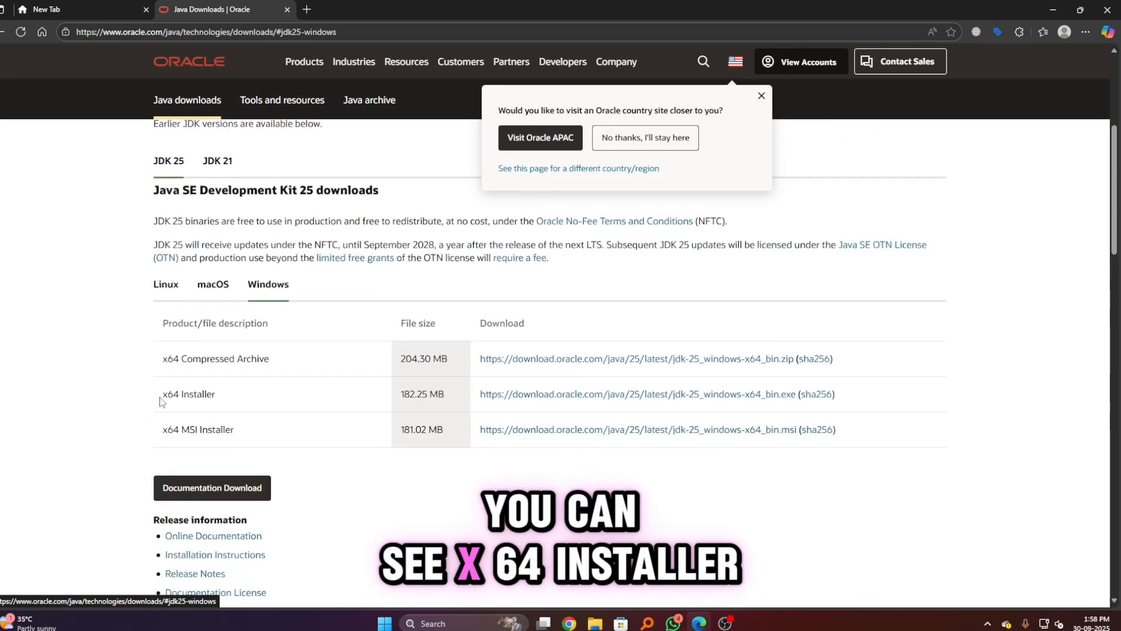
pyautogui.click(552, 397)
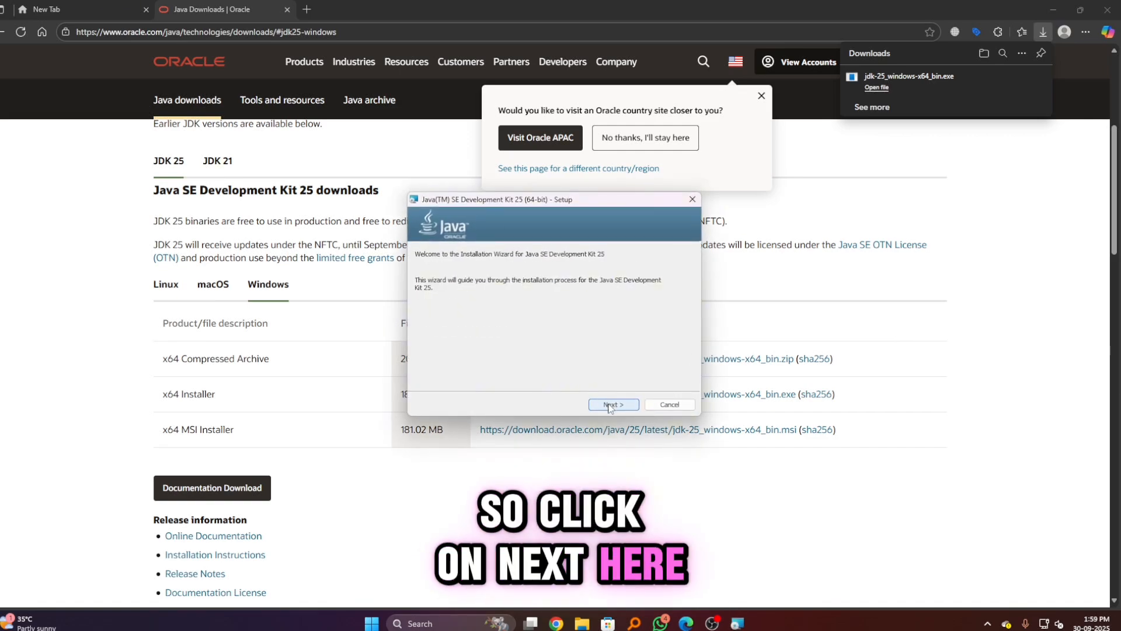
# Install Java SE Development Kit 25 into the default folder C:\Program Files\Java\jdk-25\ and close the setup wizard.
pyautogui.click(611, 405)
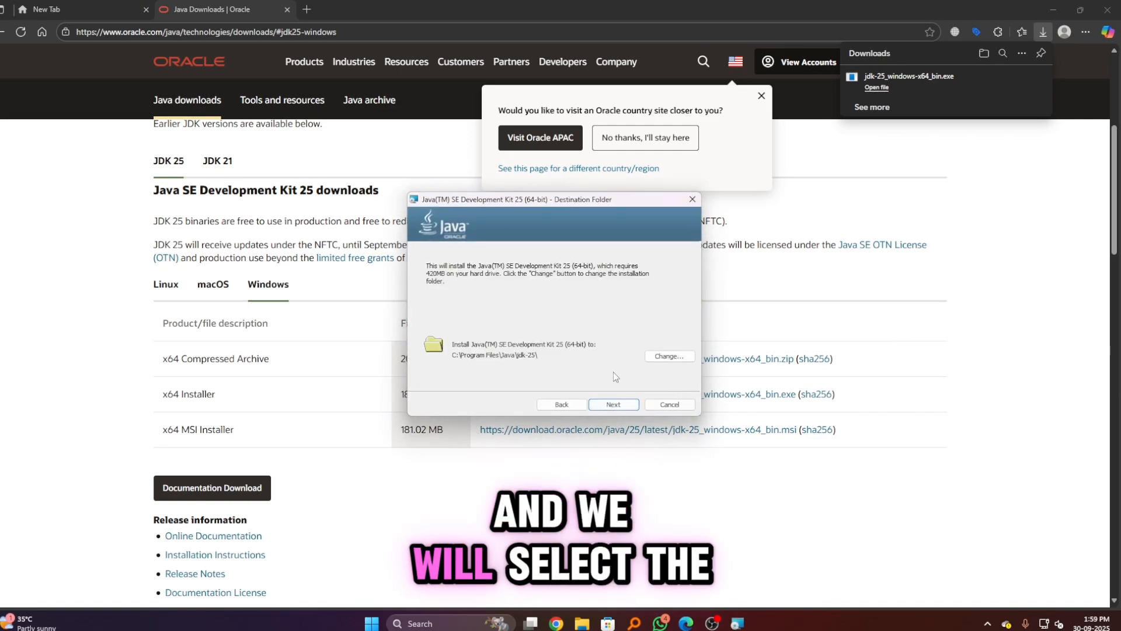
pyautogui.click(614, 405)
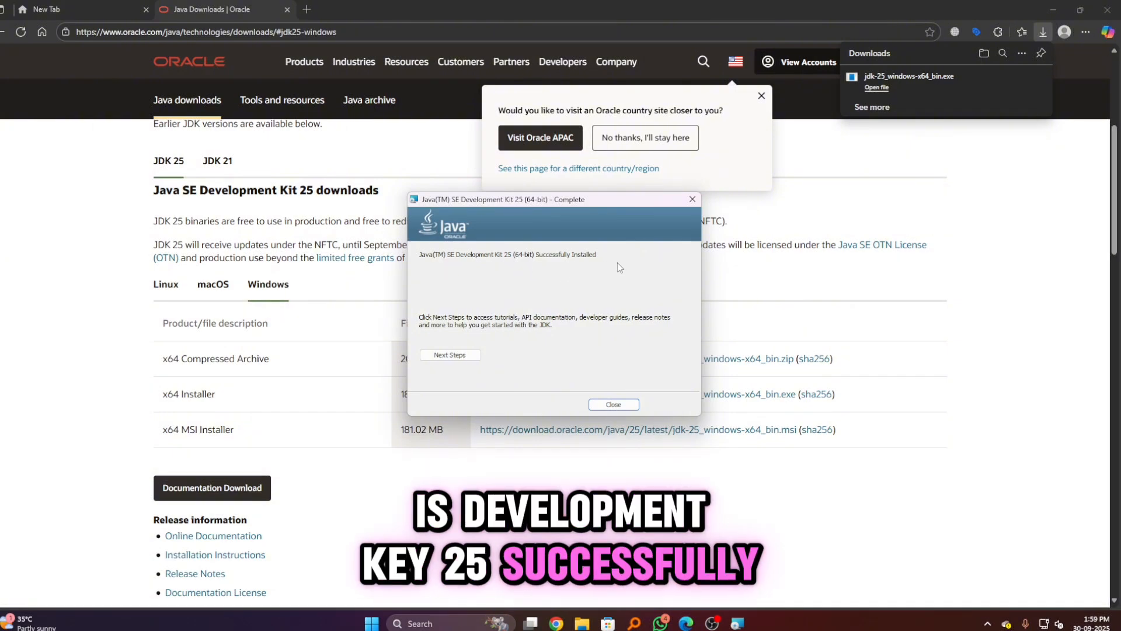
pyautogui.click(614, 405)
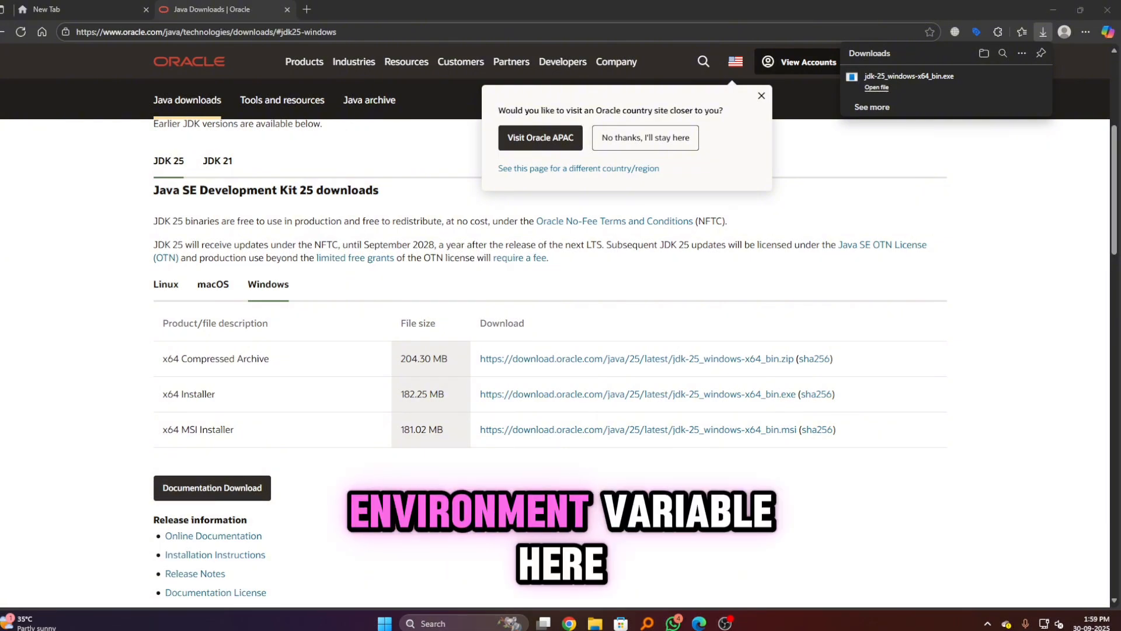
# In File Explorer, go to the jdk-25 folder under Program Files\Java on drive C and copy its full path.
pyautogui.click(596, 624)
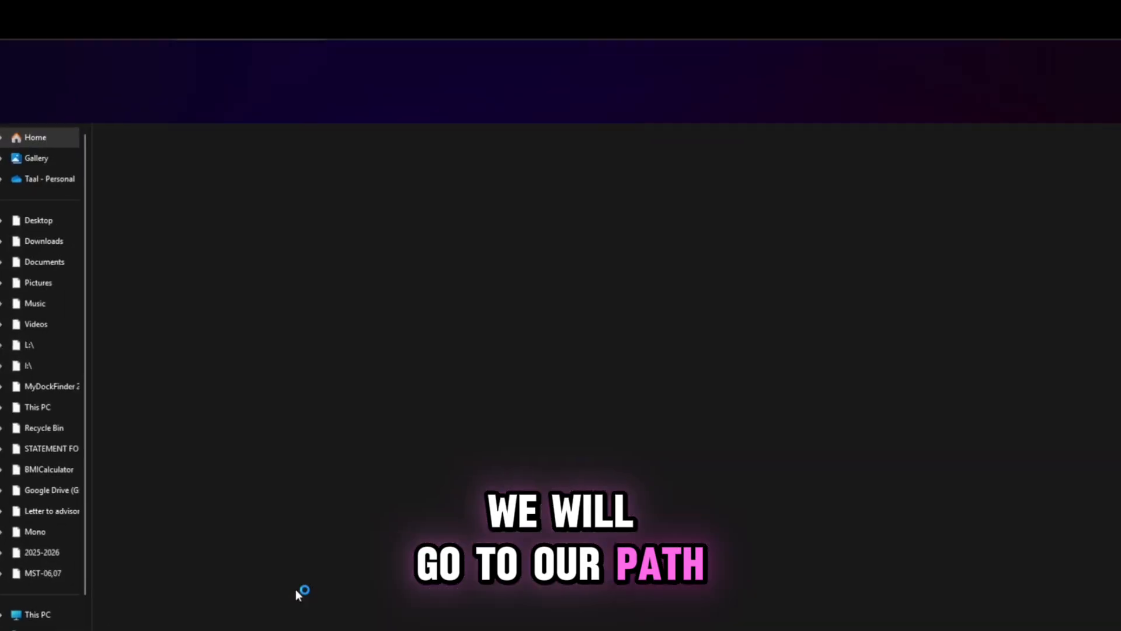
pyautogui.click(36, 629)
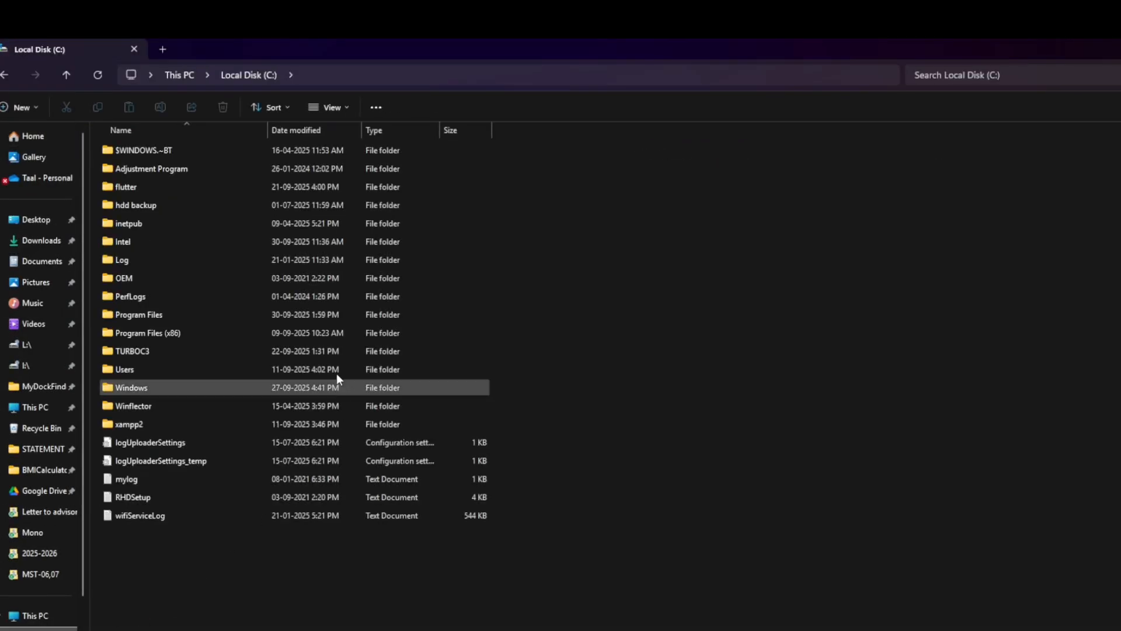
pyautogui.doubleClick(166, 317)
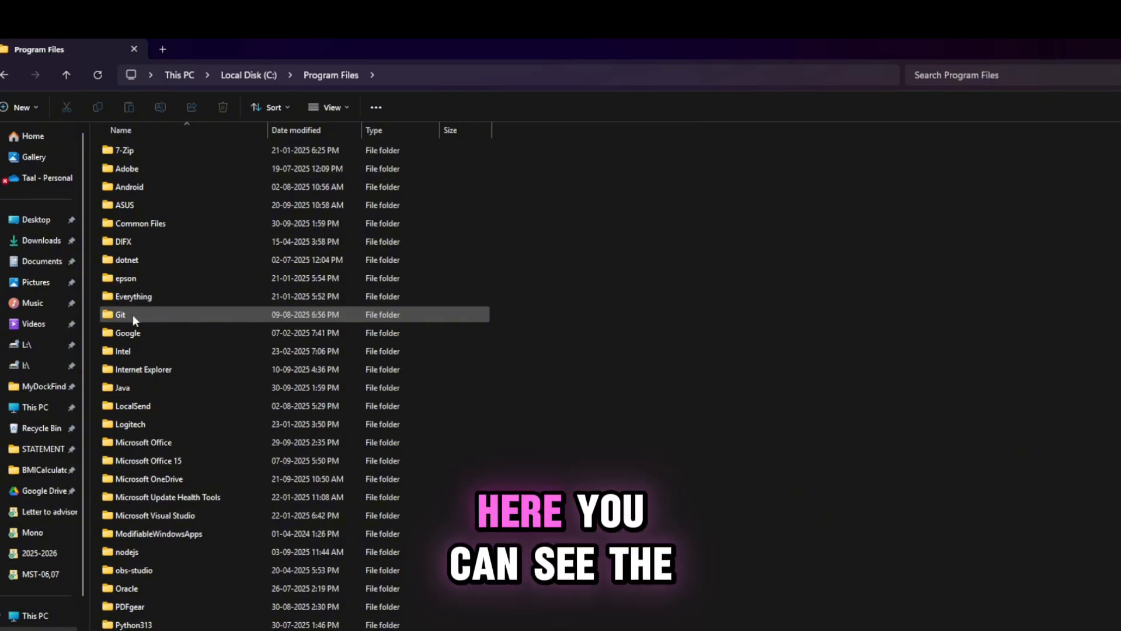
pyautogui.doubleClick(125, 389)
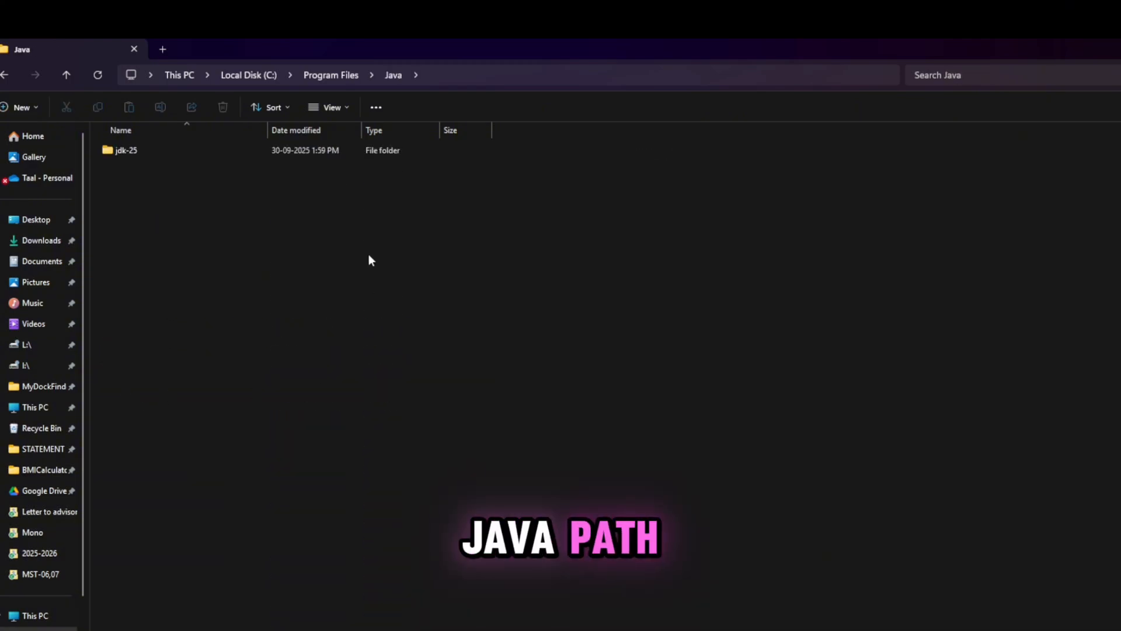
pyautogui.doubleClick(167, 150)
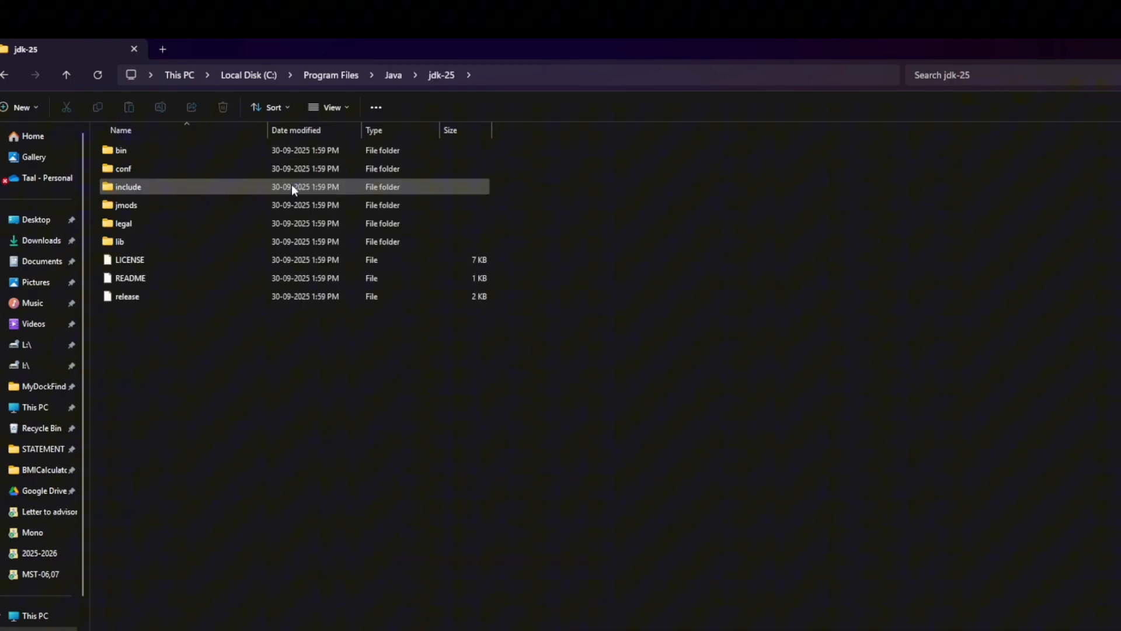
pyautogui.click(512, 76)
pyautogui.rightClick(247, 80)
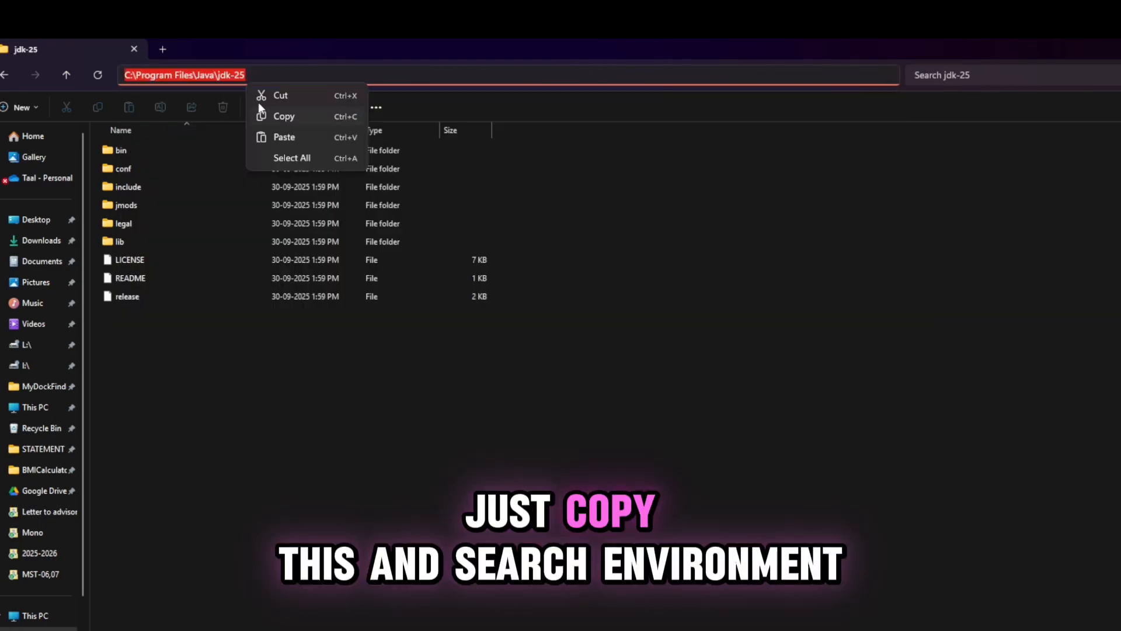
pyautogui.click(279, 116)
# Find the system environment variables settings through Windows search and bring up the Environment Variables dialog.
pyautogui.press('super')
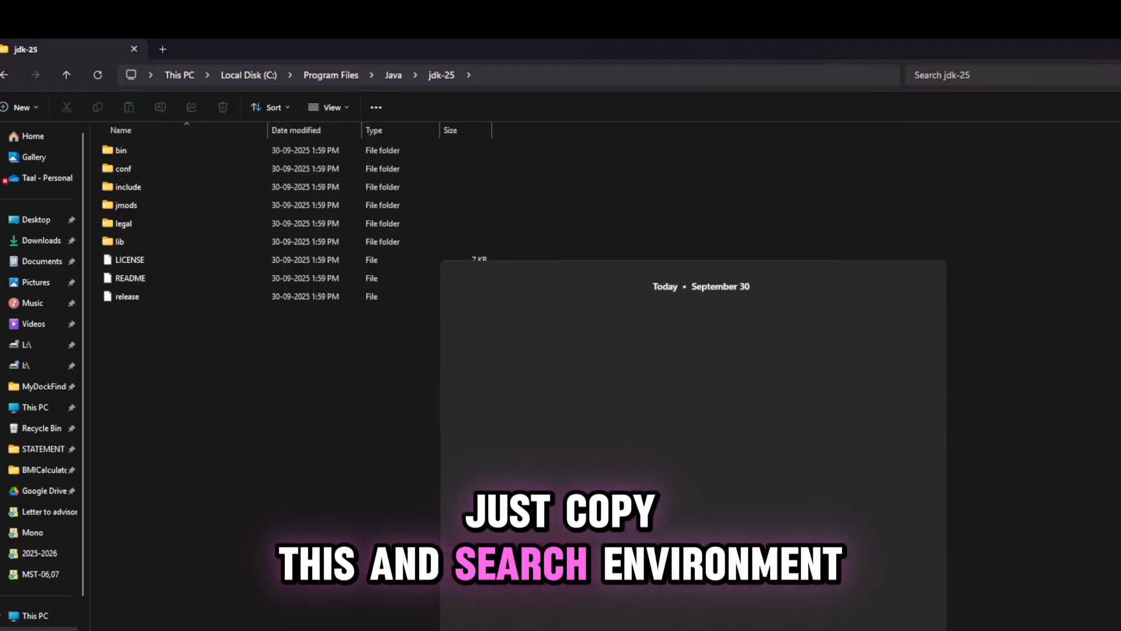
pyautogui.write('env')
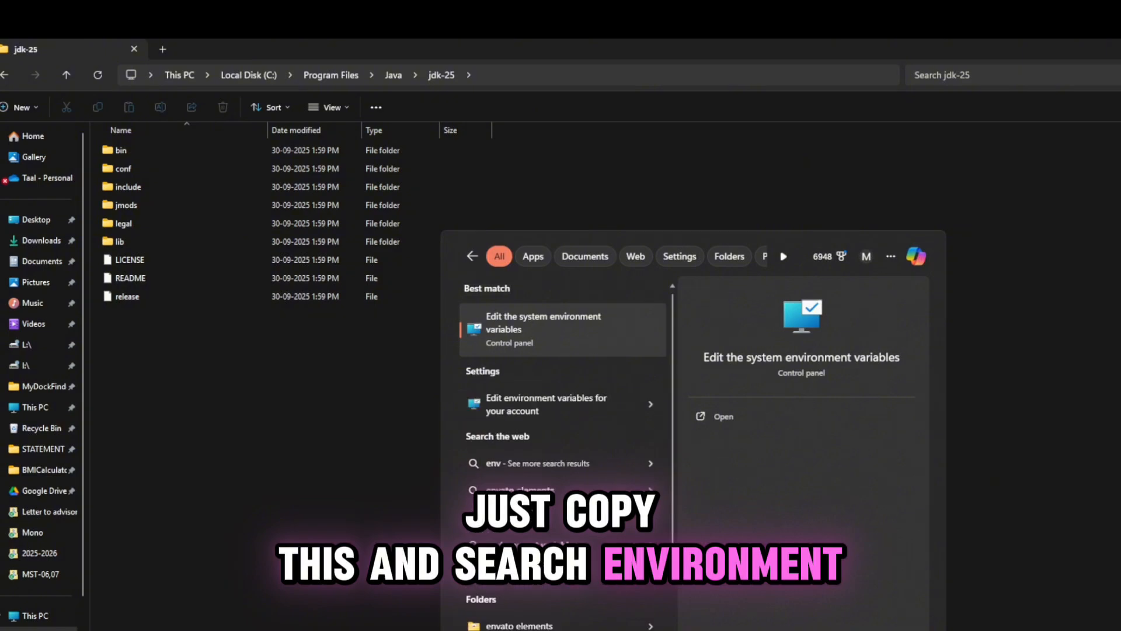
pyautogui.write('i')
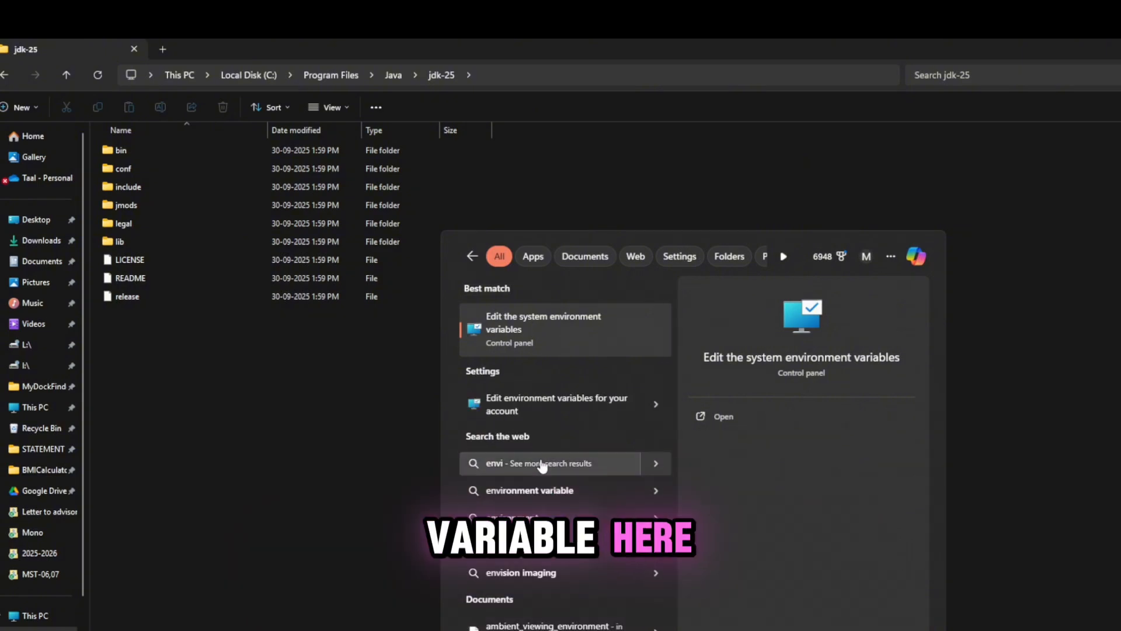
pyautogui.click(537, 341)
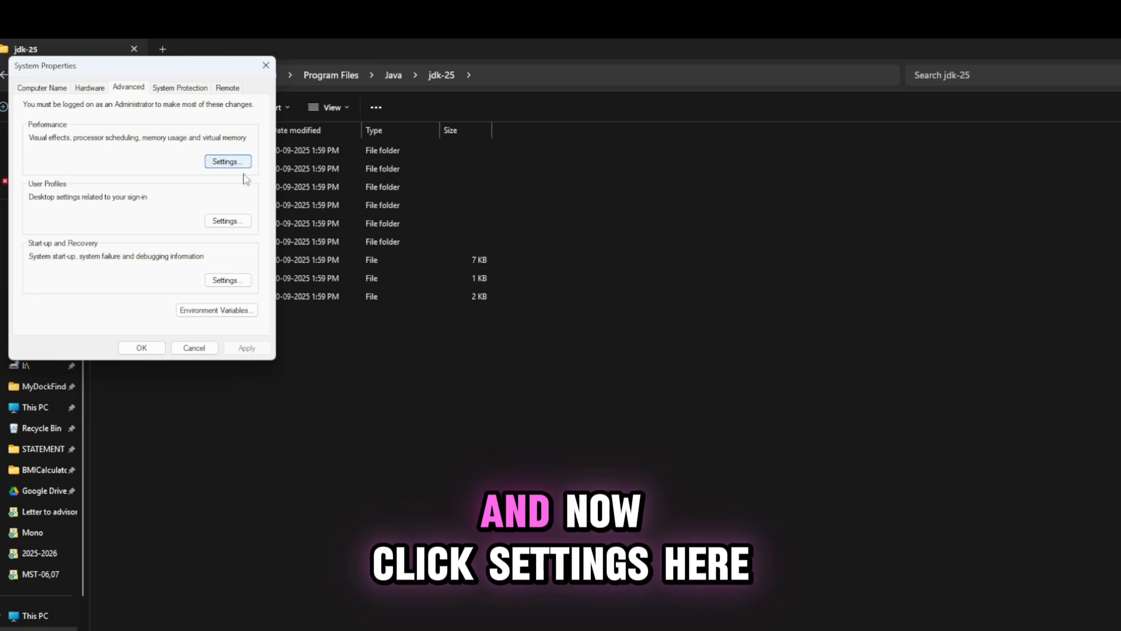
pyautogui.click(240, 164)
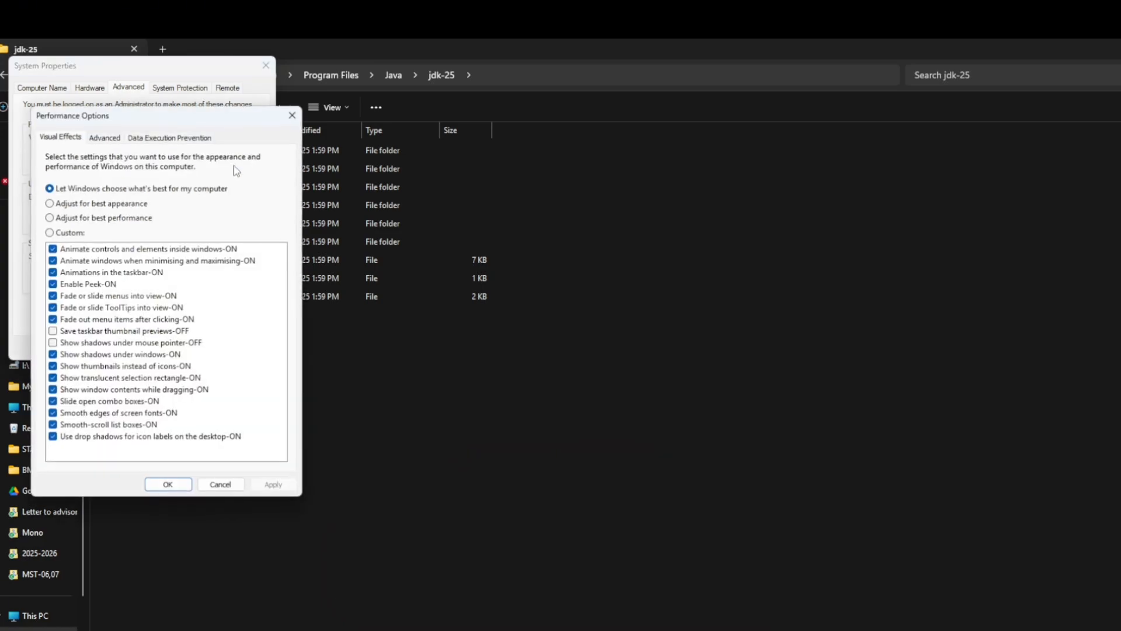
pyautogui.click(283, 116)
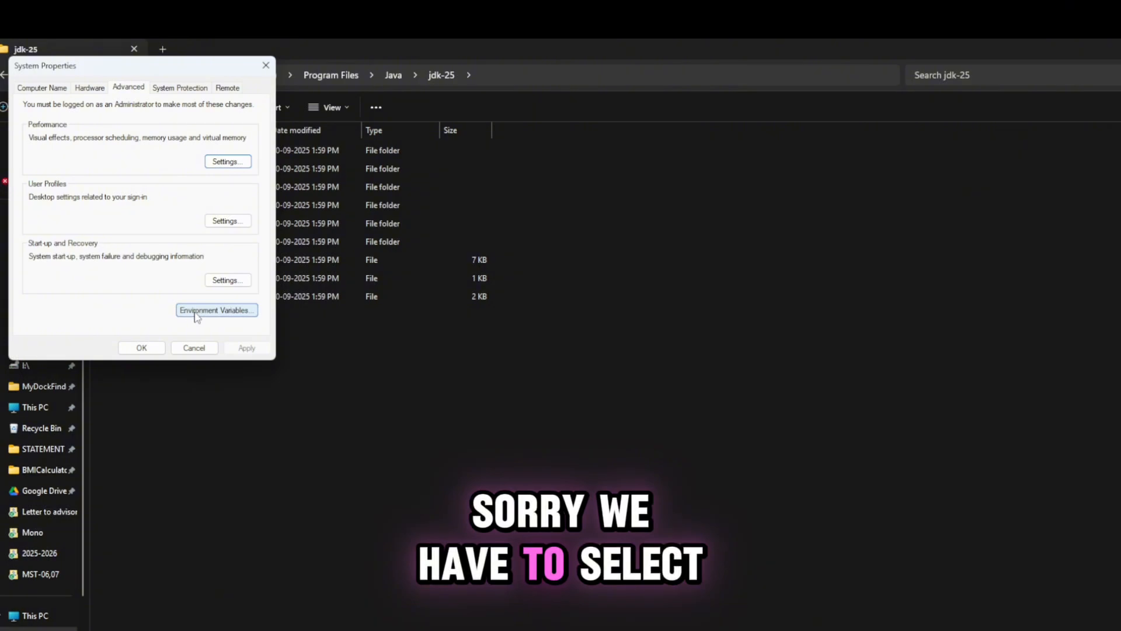
pyautogui.click(227, 314)
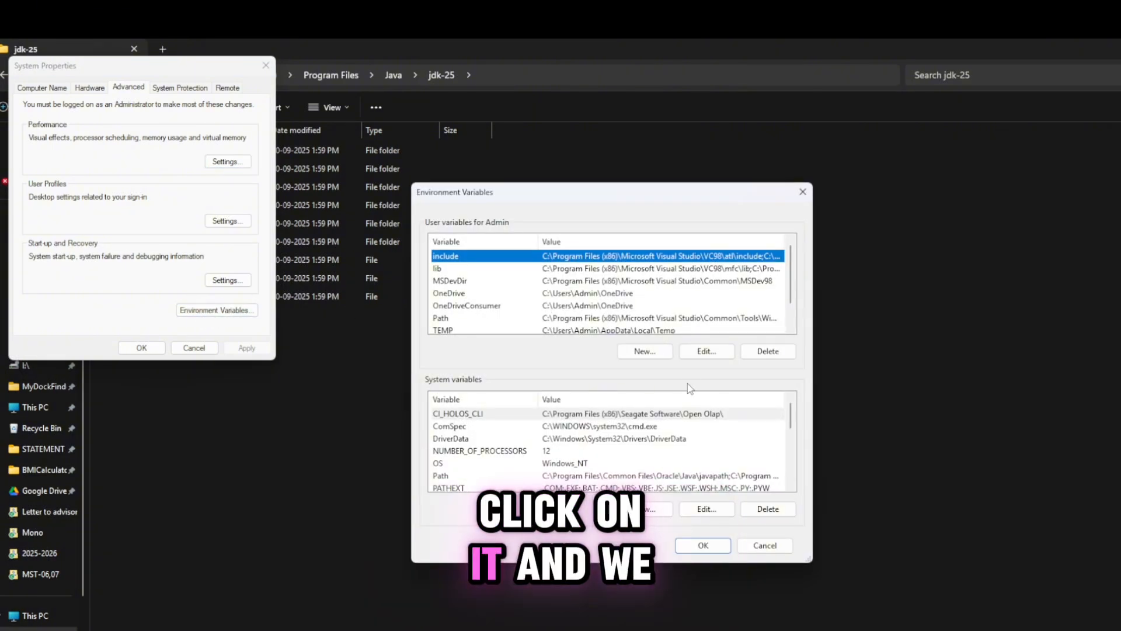
# Add C:\Program Files\Java\jdk-25 as a new entry to the user Path variable and confirm all open dialogs.
pyautogui.scroll(-1, 468, 308)
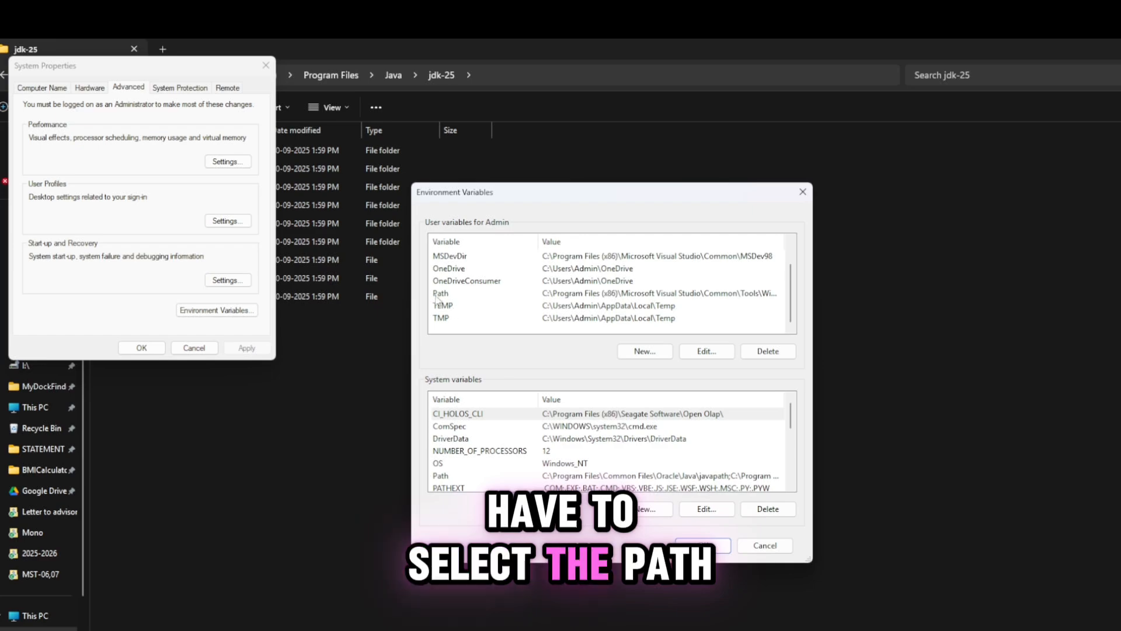
pyautogui.click(437, 296)
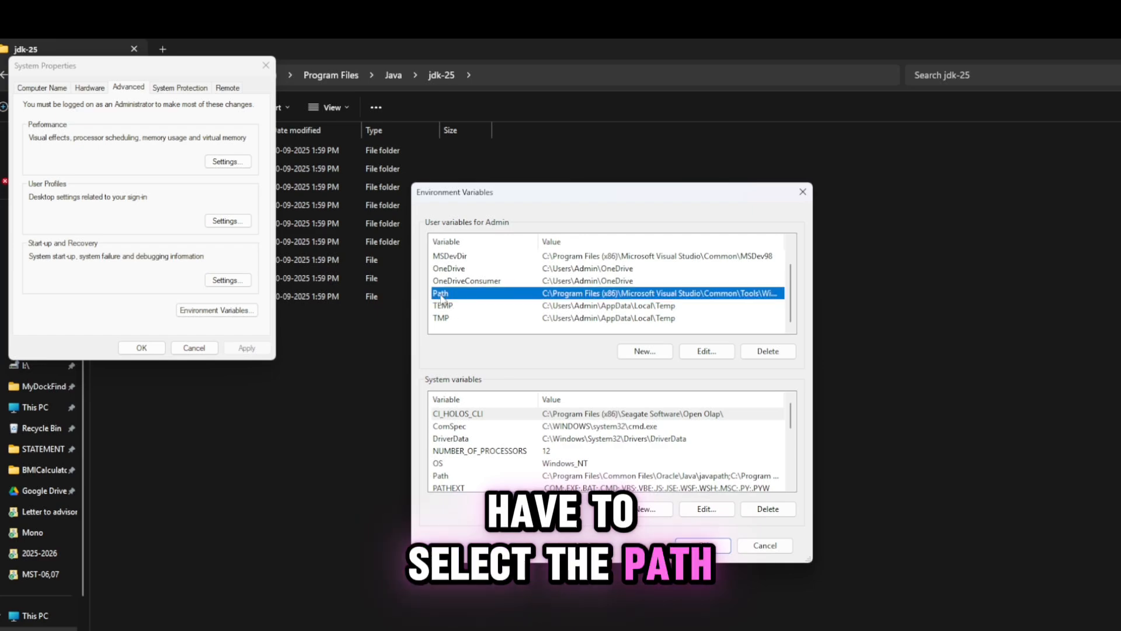
pyautogui.click(706, 352)
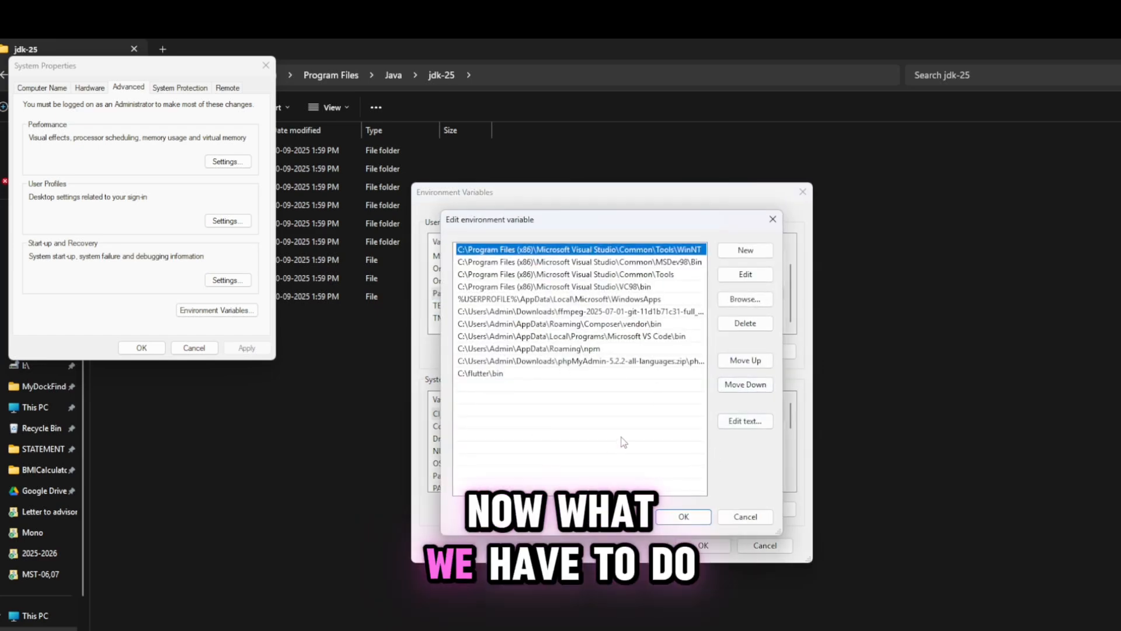
pyautogui.click(744, 252)
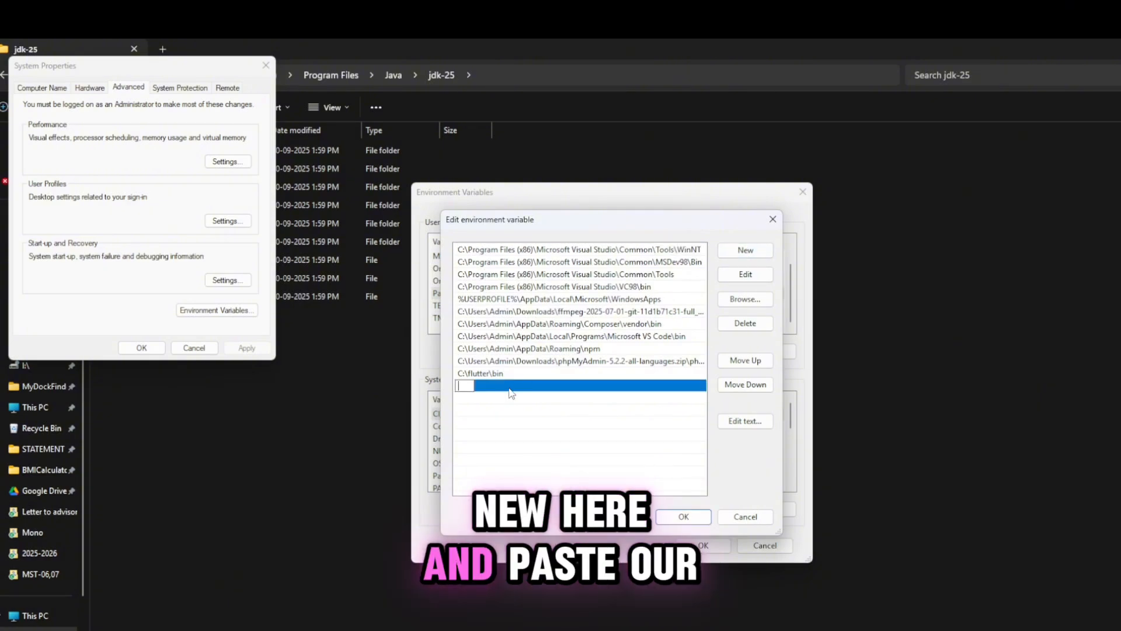
pyautogui.write('C:\\Program Files\\Java\\jdk-25')
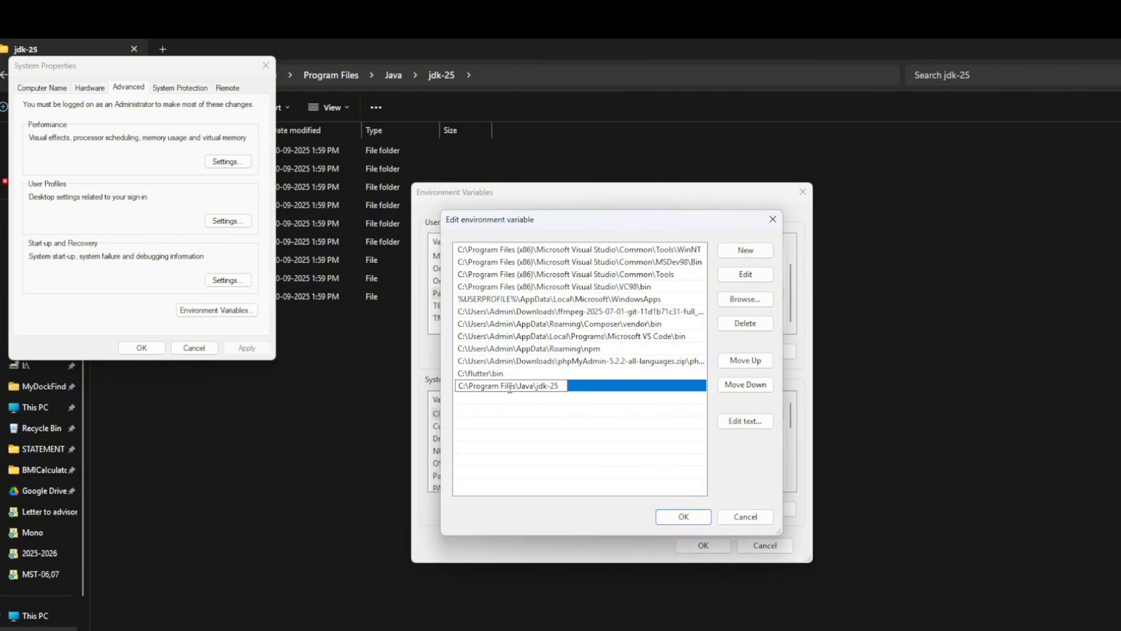
pyautogui.click(684, 517)
pyautogui.click(713, 546)
pyautogui.click(141, 347)
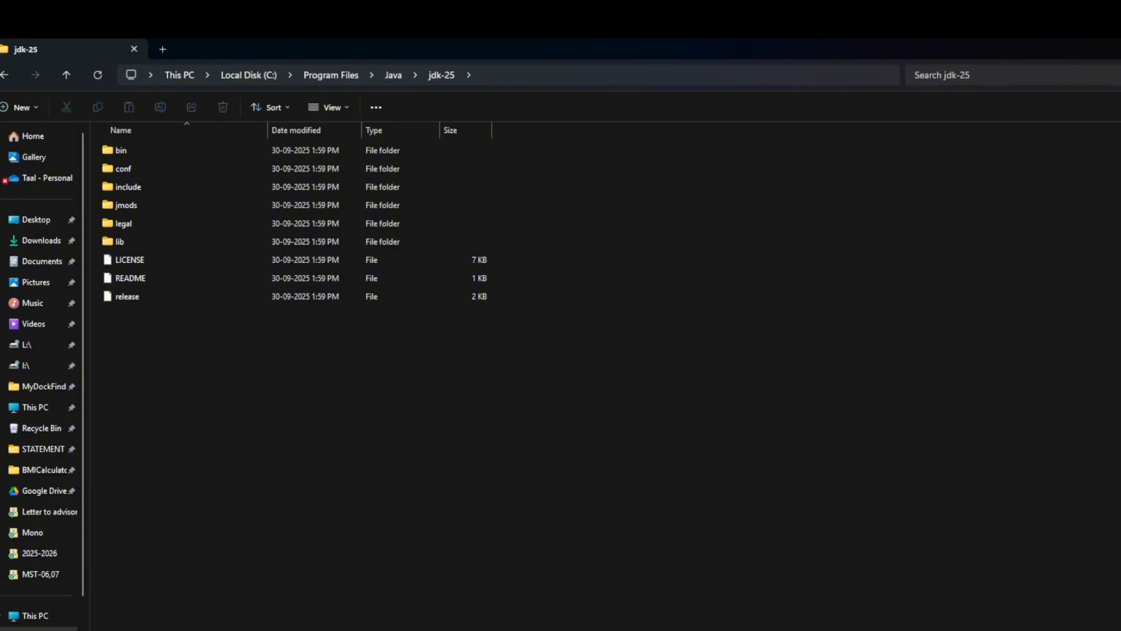
# Open Command Prompt and run java --version to check the installed Java version.
pyautogui.press('super+s')
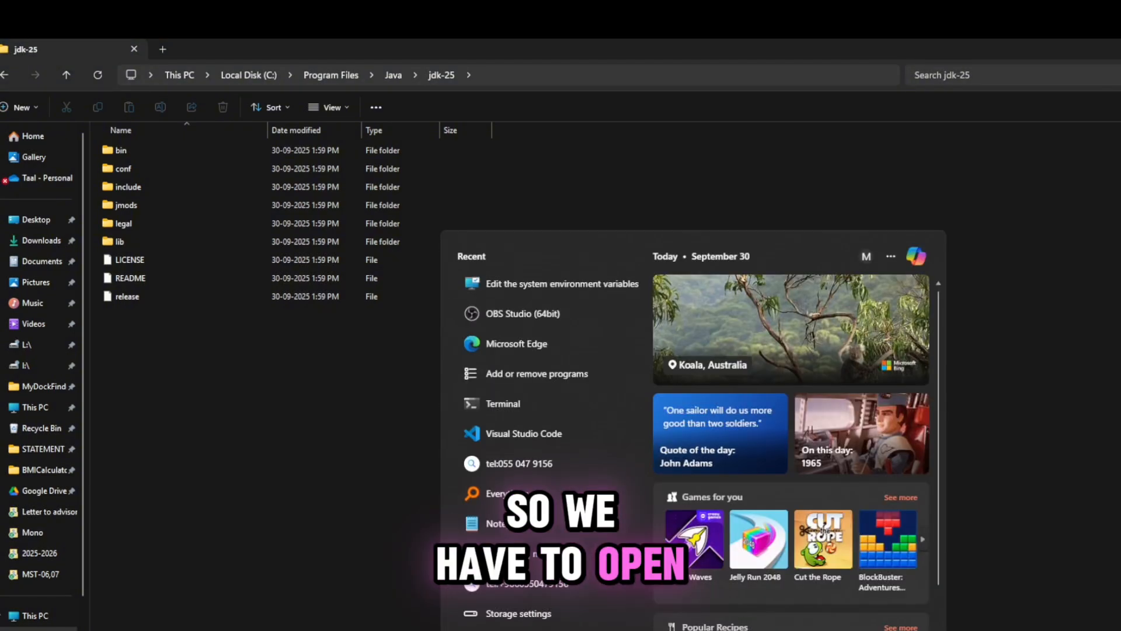
pyautogui.write('cmd')
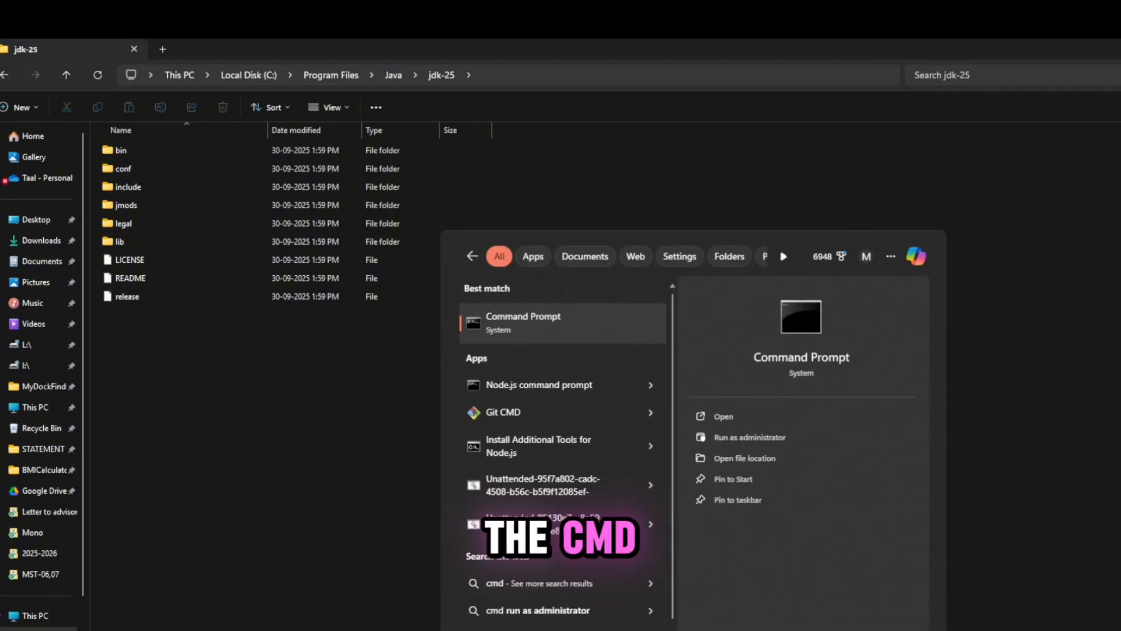
pyautogui.press('Return')
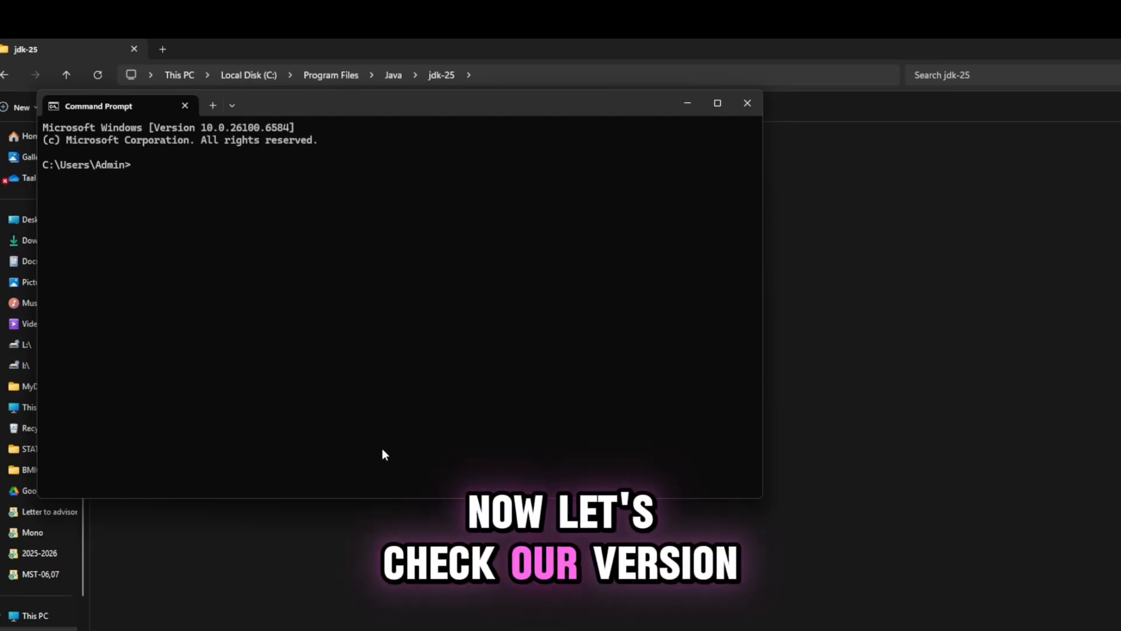
pyautogui.write('java')
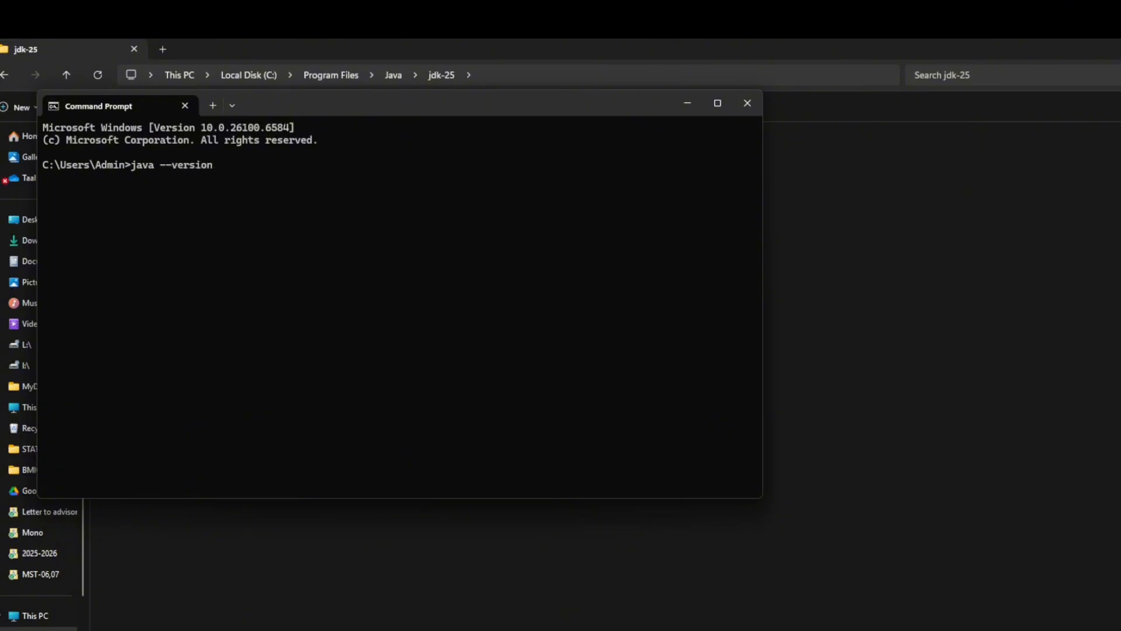
pyautogui.write('--version')
pyautogui.press('Return')
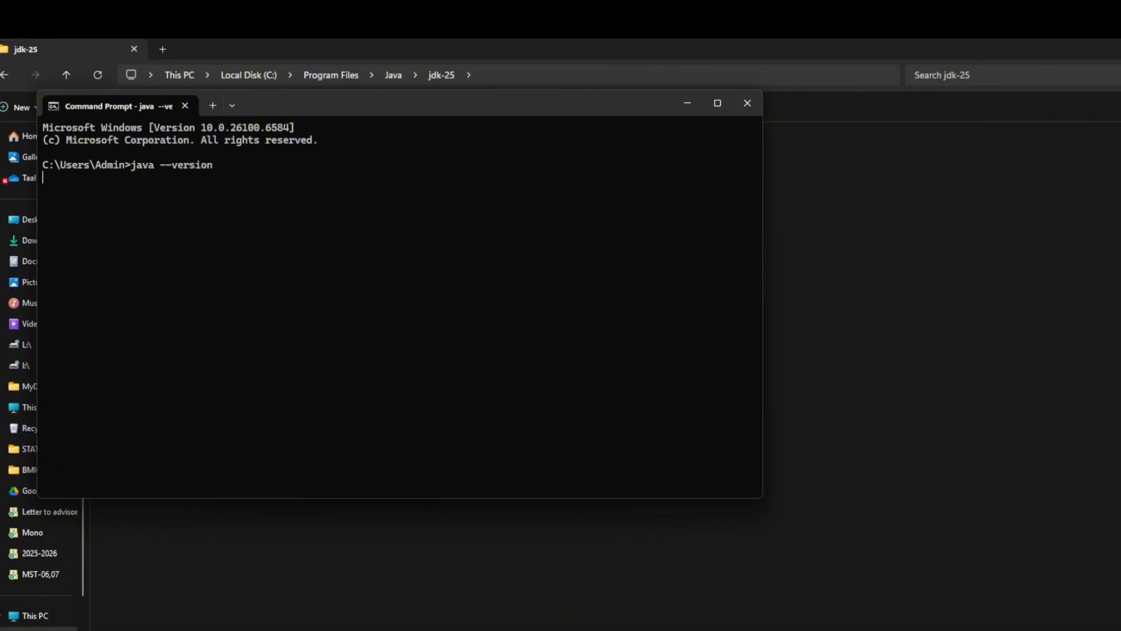